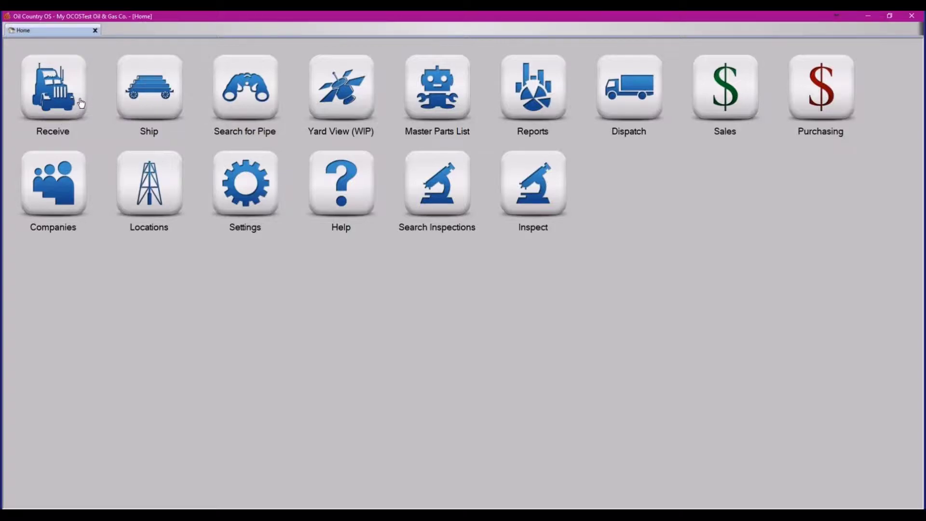
Receive a new inbound truck shipped from Testco with control number CONTROL-001.
left_click(81, 103)
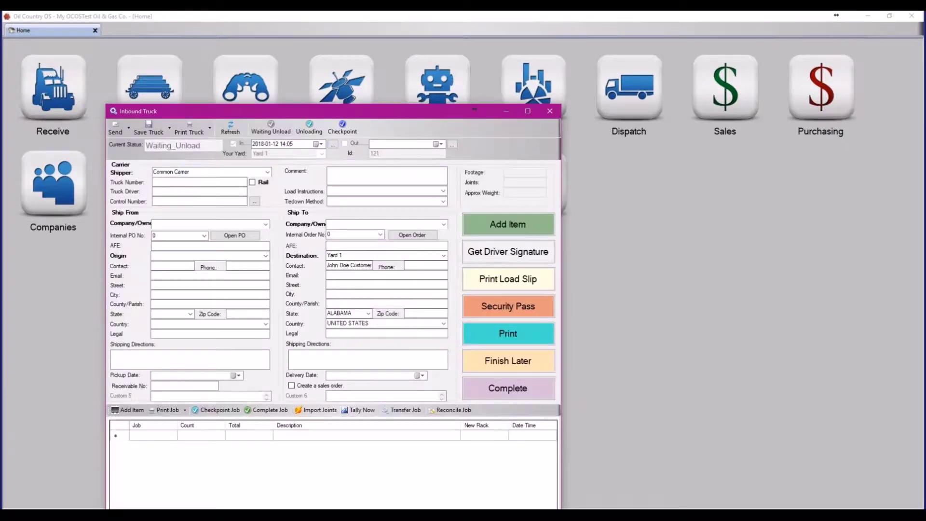
left_click(264, 224)
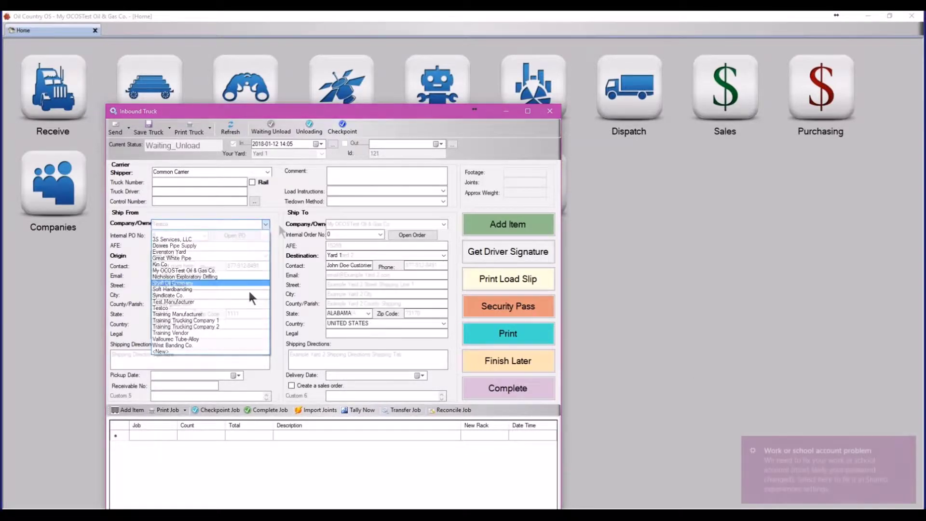
left_click(248, 308)
left_click(206, 201)
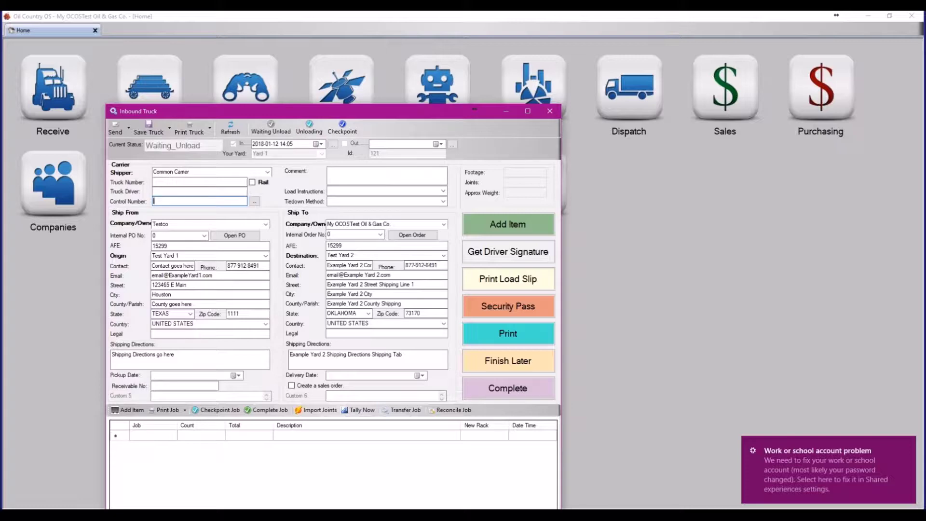
type("CONTROL-001")
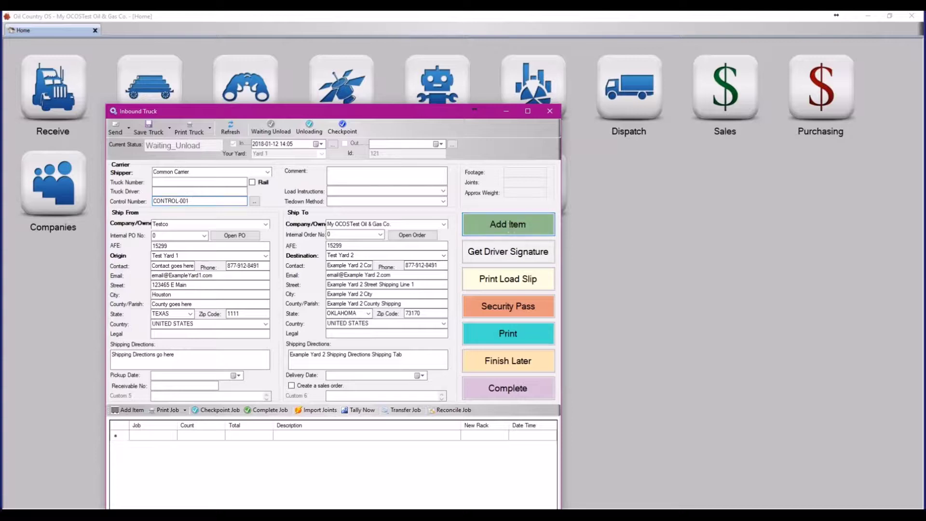
Add an item of part 2 3/8 J-55 4.60 8rd EUE: 25 joints at 31 ft average, 775.00 ft.
left_click(508, 224)
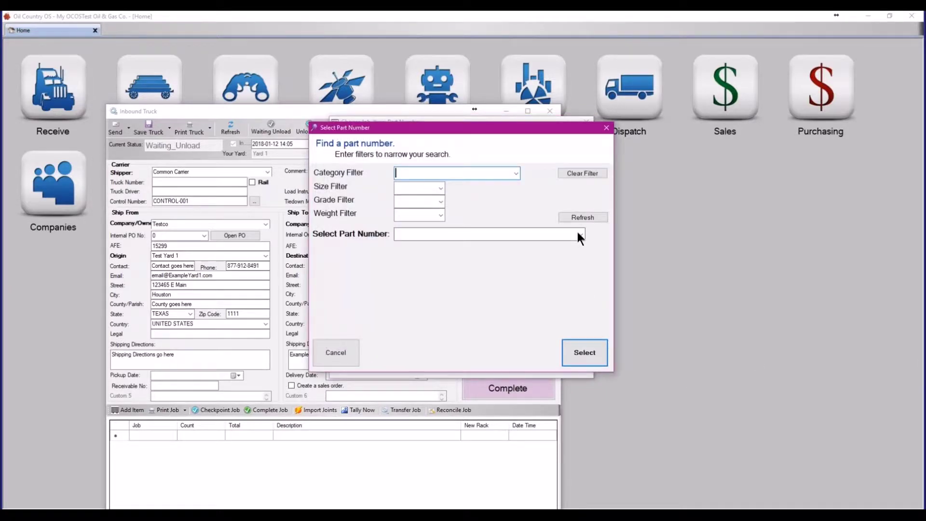
left_click(581, 234)
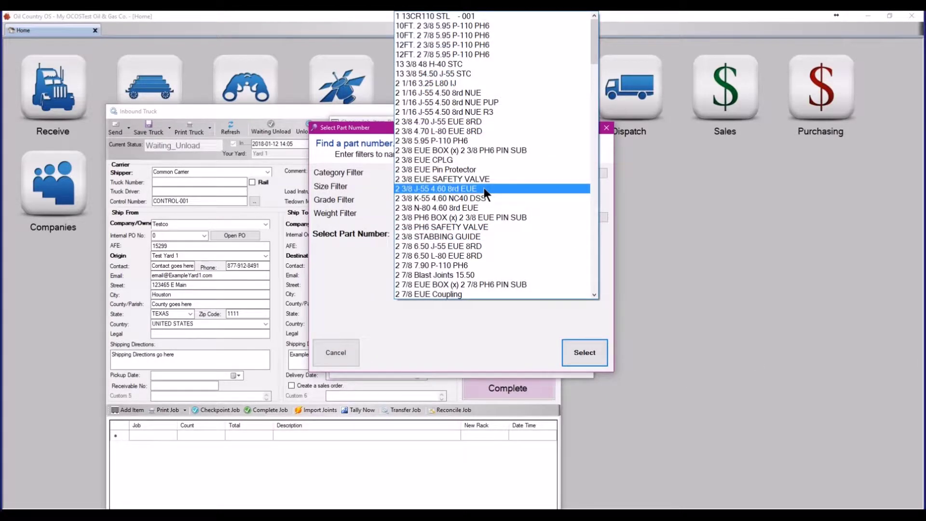
left_click(484, 187)
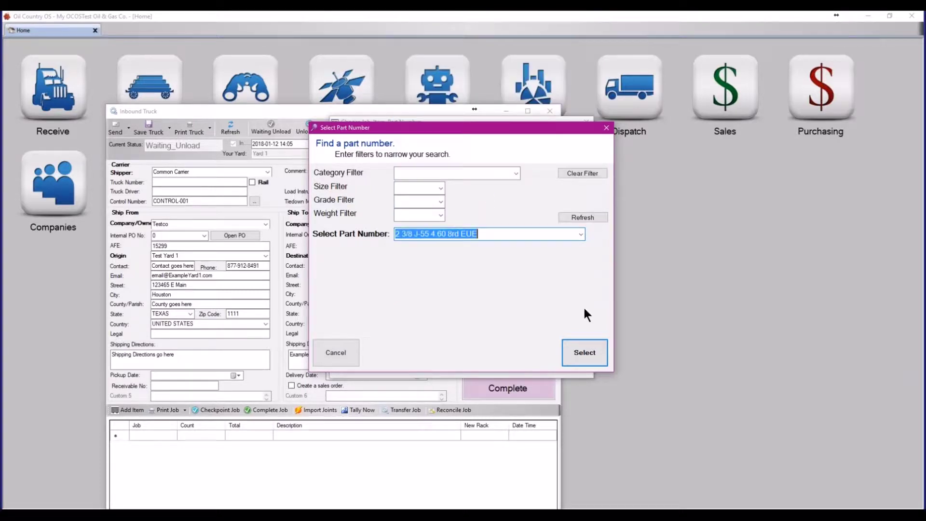
left_click(585, 352)
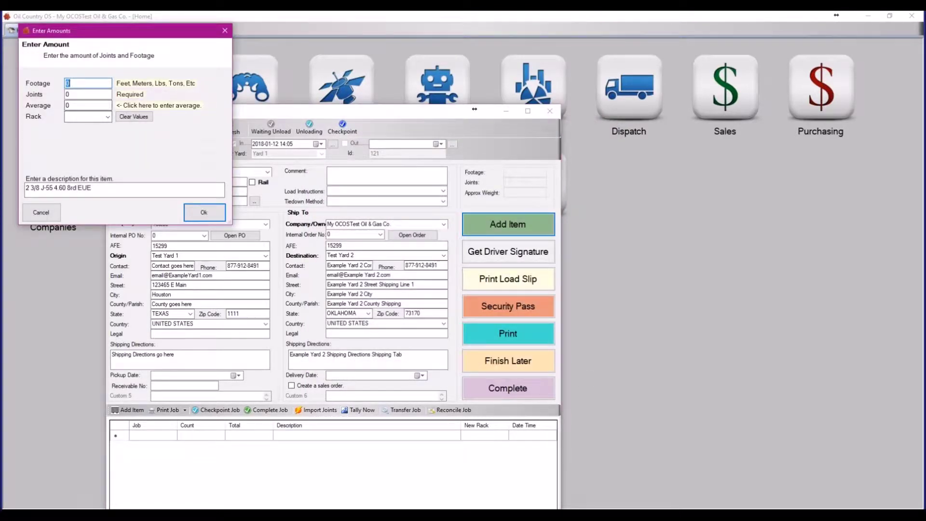
key("Tab")
type("25")
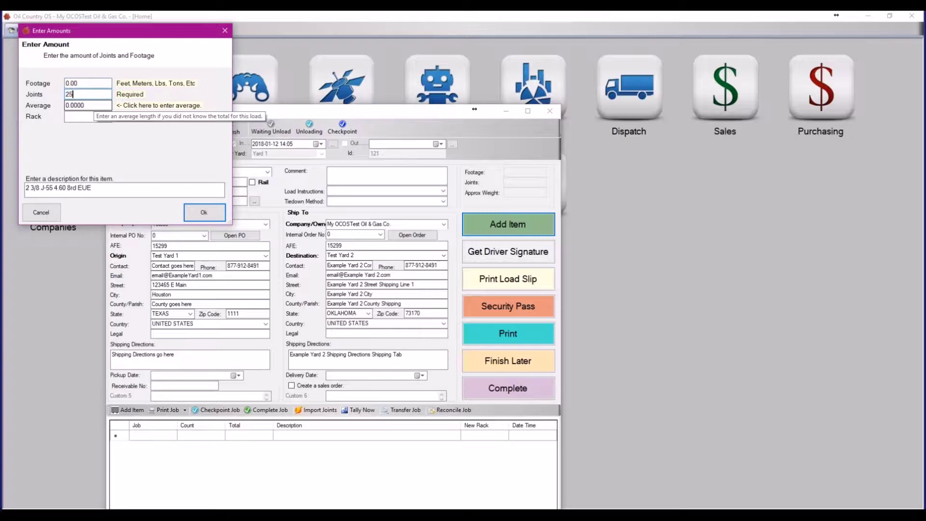
type("31")
key("Return")
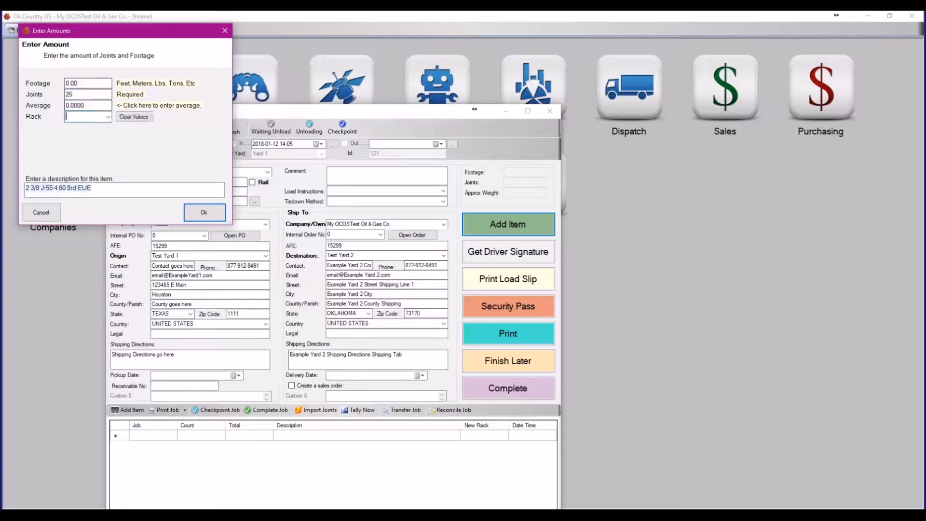
left_click(173, 189)
left_click(204, 212)
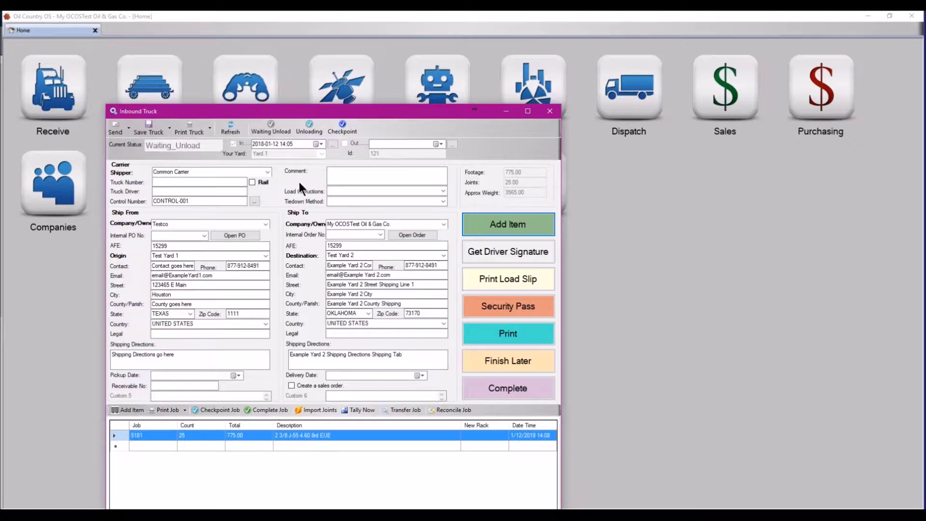
Clone the inbound truck into TruckLog 122 with the same Testco origin and CONTROL-001.
right_click(280, 184)
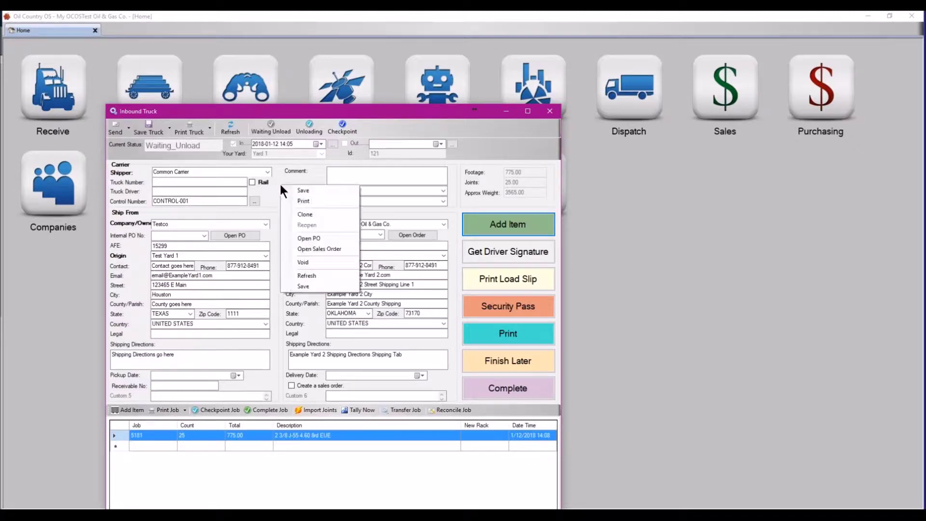
left_click(301, 215)
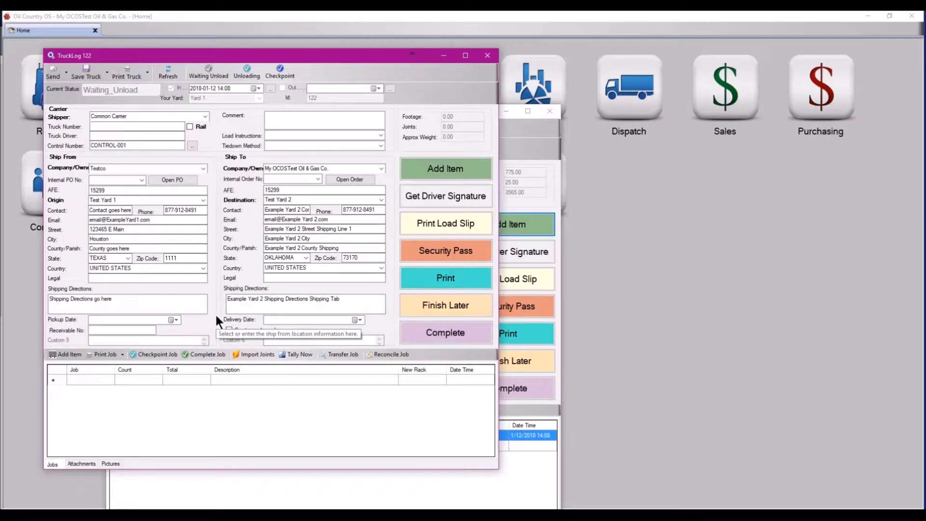
left_click(446, 170)
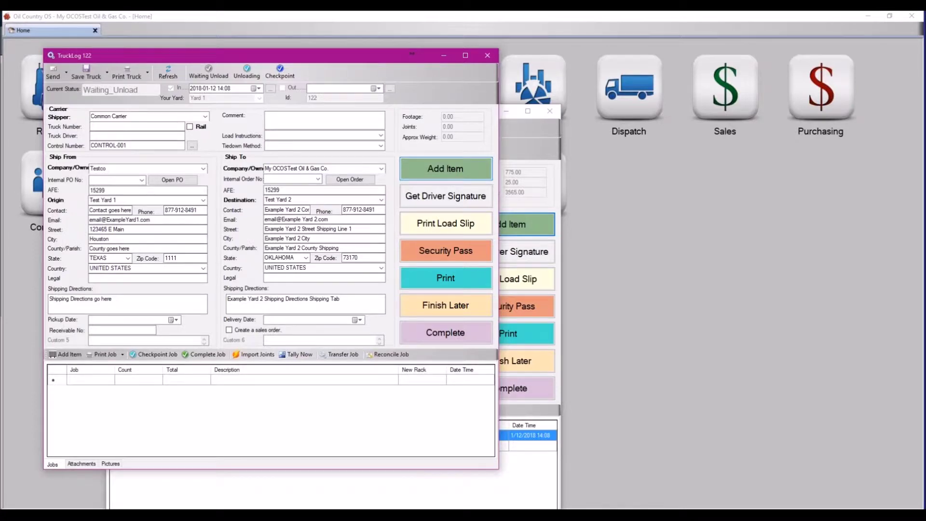
Add master part 2 3/8 J-55 4.60 8rd EUE to cloned trucks 122–124 as jobs 5182–5184.
left_click(436, 190)
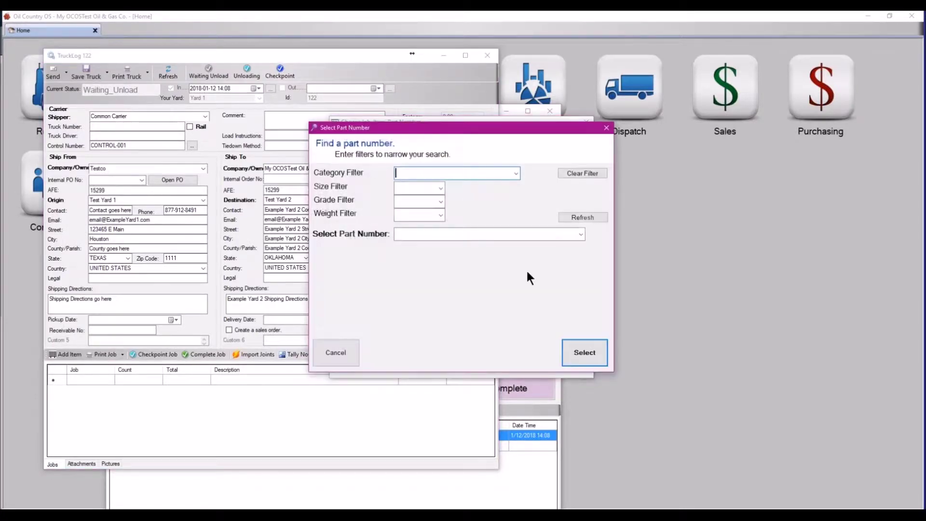
left_click(582, 235)
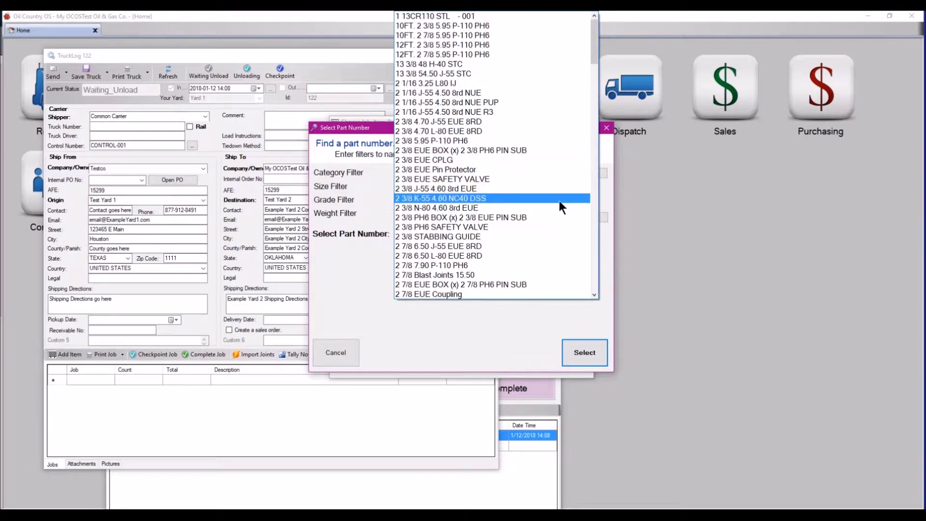
left_click(557, 187)
left_click(585, 352)
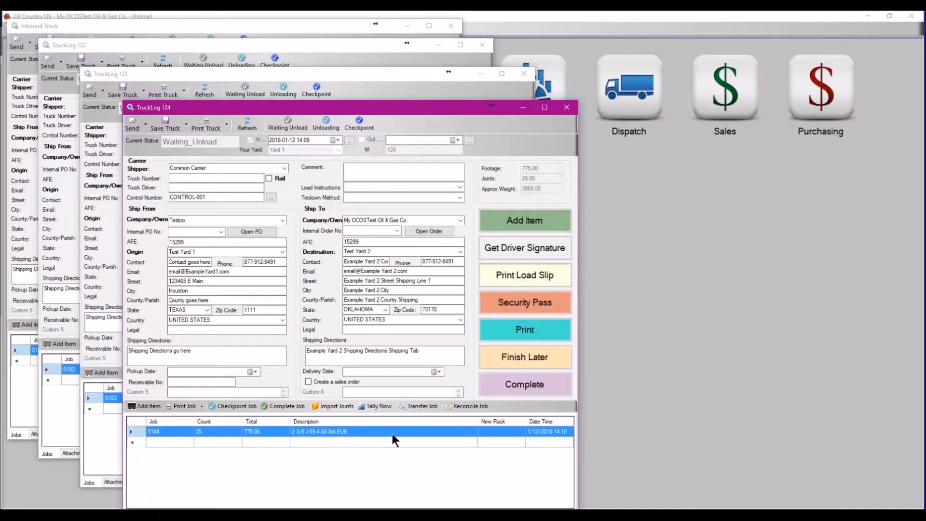
left_click(530, 388)
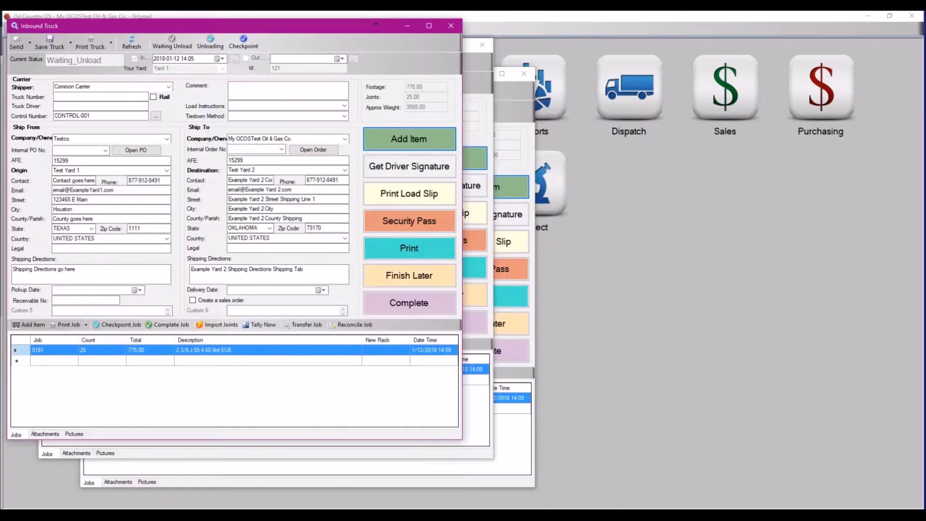
Complete the original inbound truck and the cloned trucks, leaving only TruckLog 123 open.
left_click(423, 305)
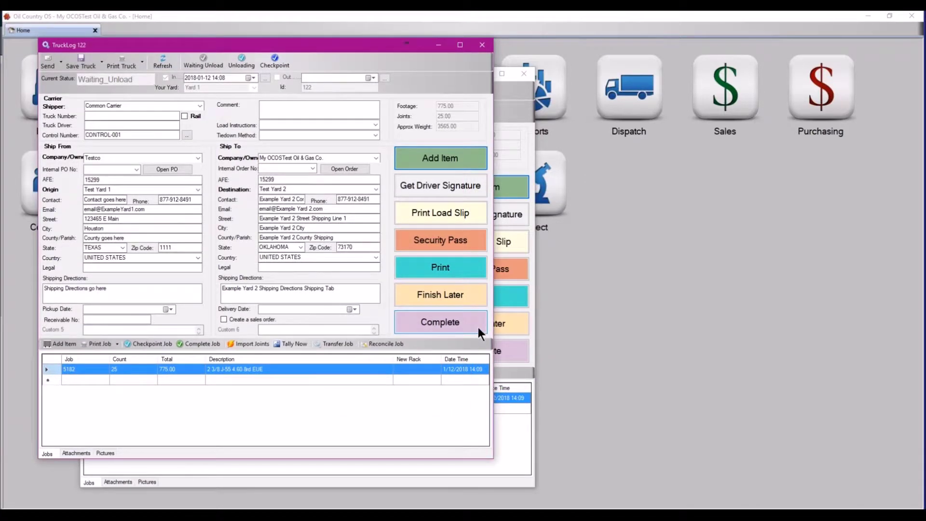
left_click(478, 327)
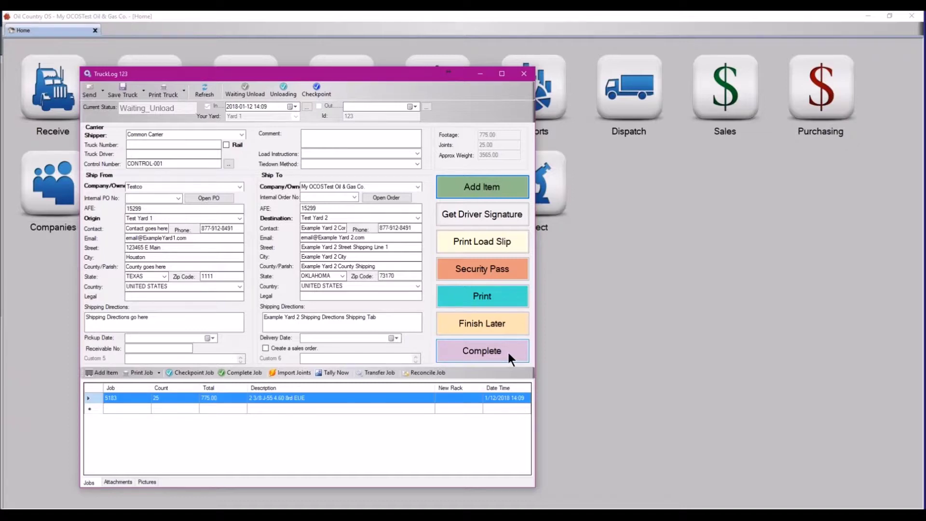
left_click(482, 351)
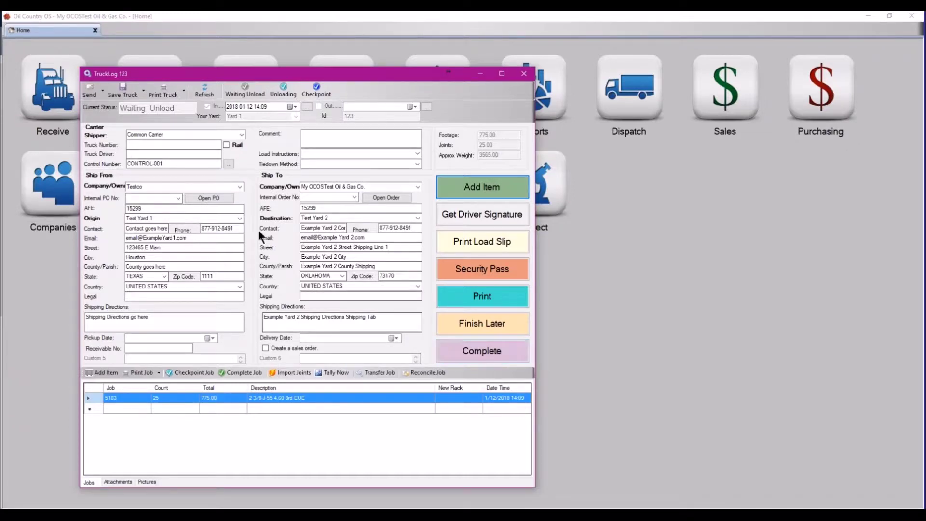
left_click(192, 164)
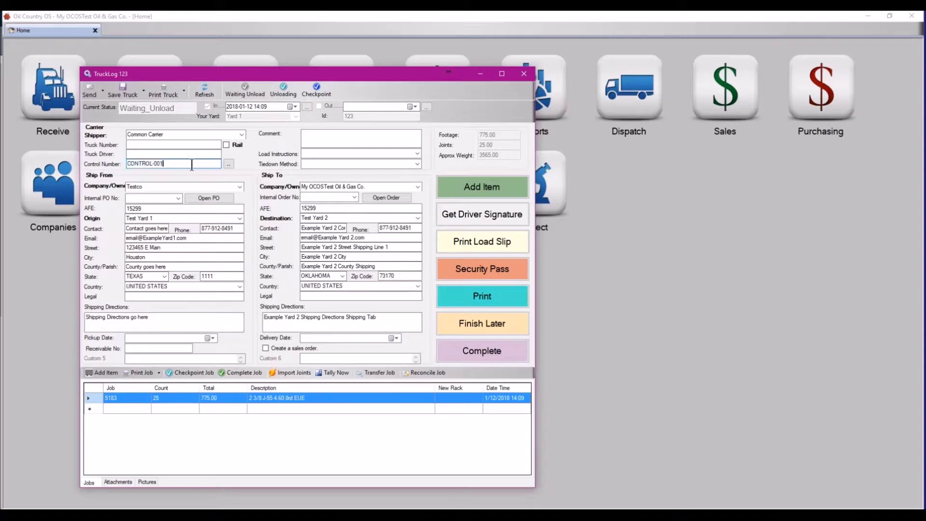
Print the Trucks by Control Number report for CONTROL-001.
left_click(183, 92)
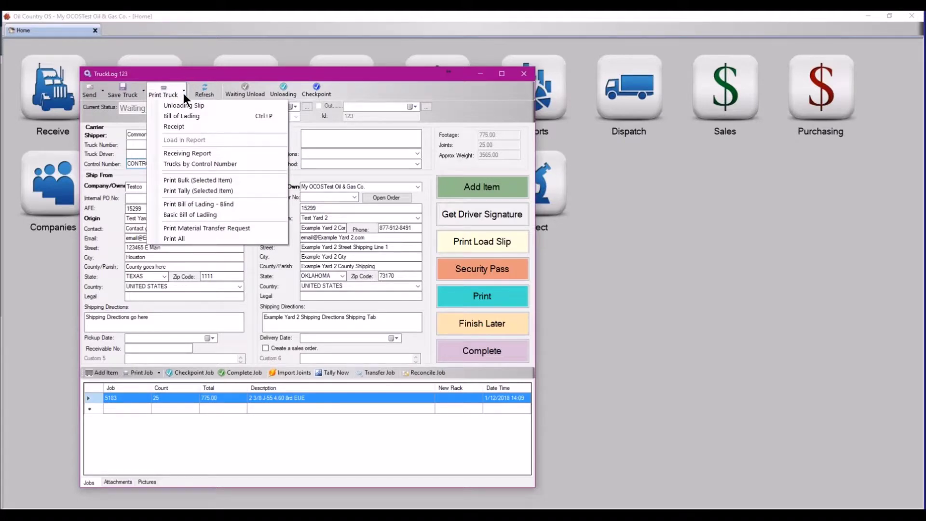
left_click(188, 166)
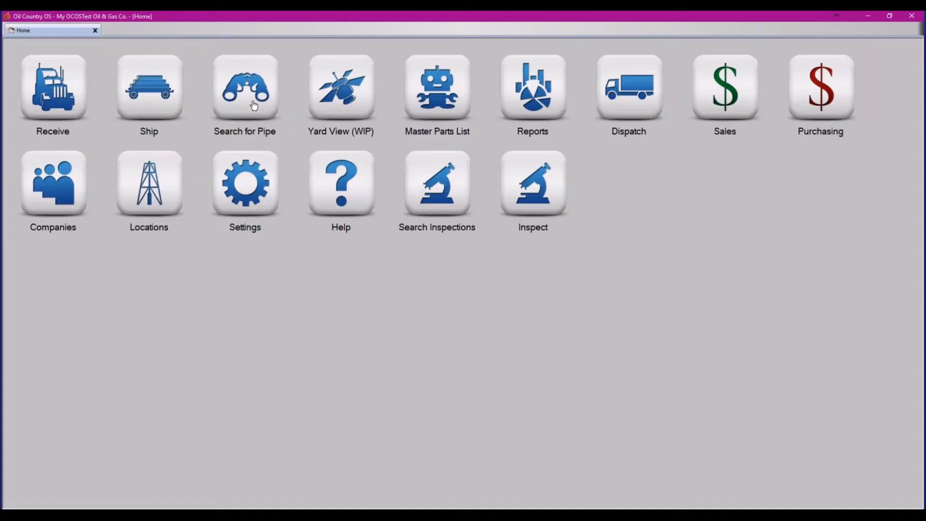
Search for pipe and mark the Test Yard 2 jobs 5181–5184, focusing job 5184.
left_click(253, 105)
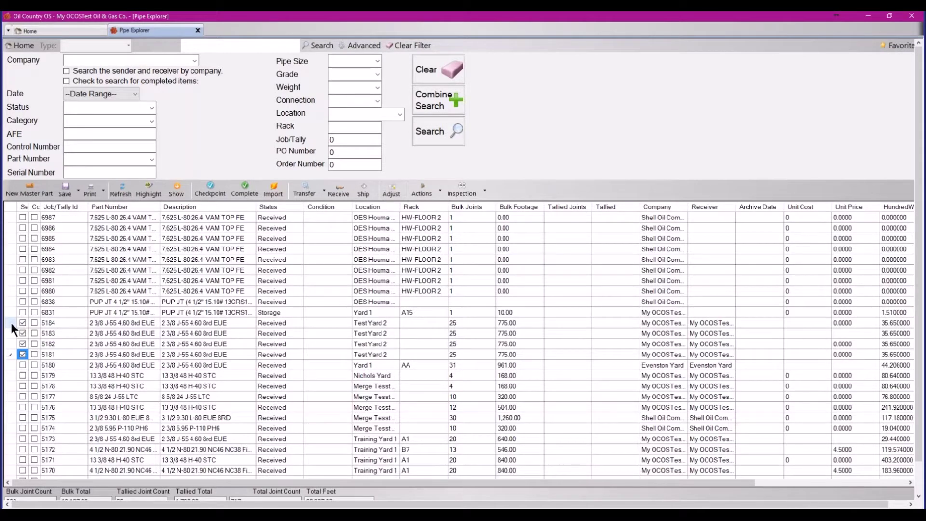
left_click_drag(10, 320, 9, 355)
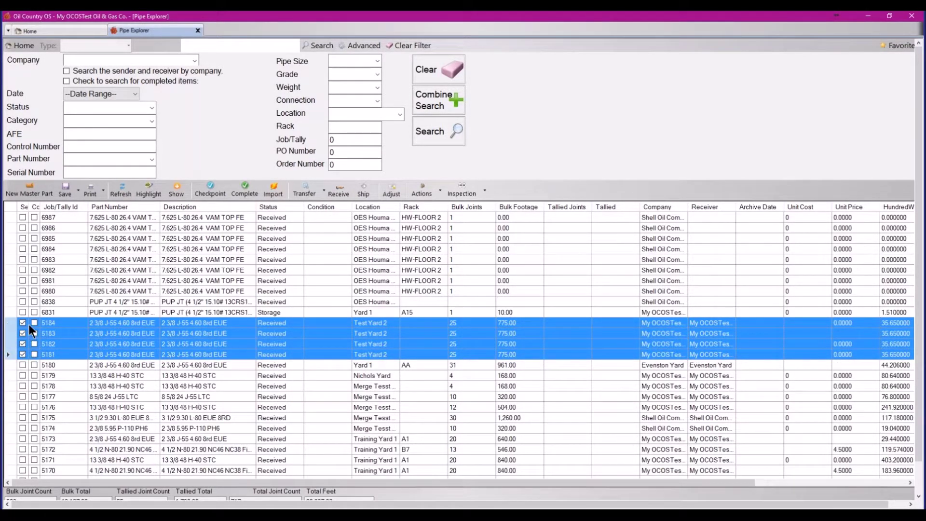
left_click(77, 323)
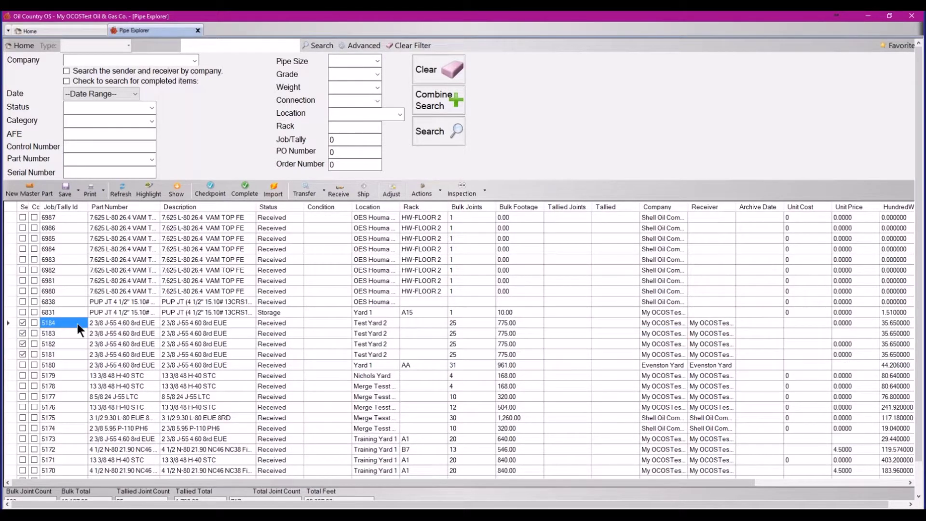
Consolidate checked jobs 5181, 5182 and 5183 into job 5184 and confirm.
right_click(78, 323)
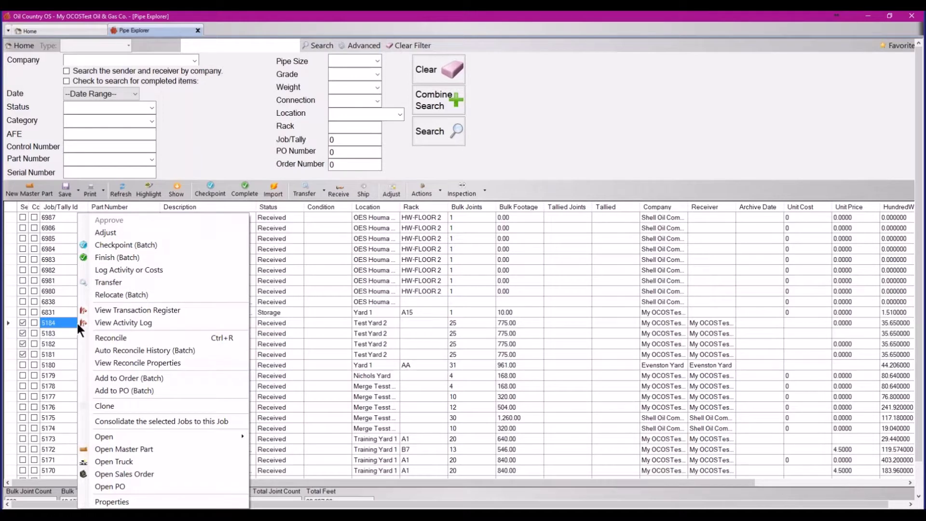
left_click(128, 419)
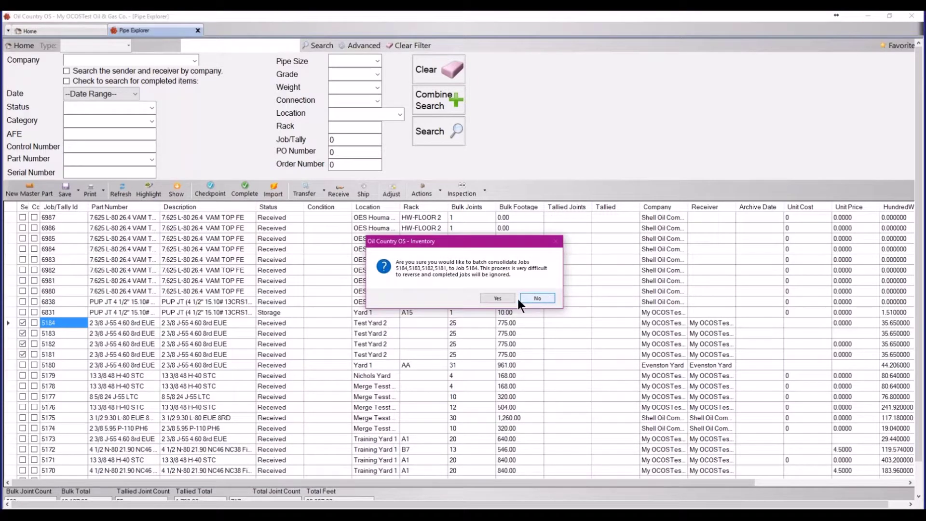
left_click(495, 299)
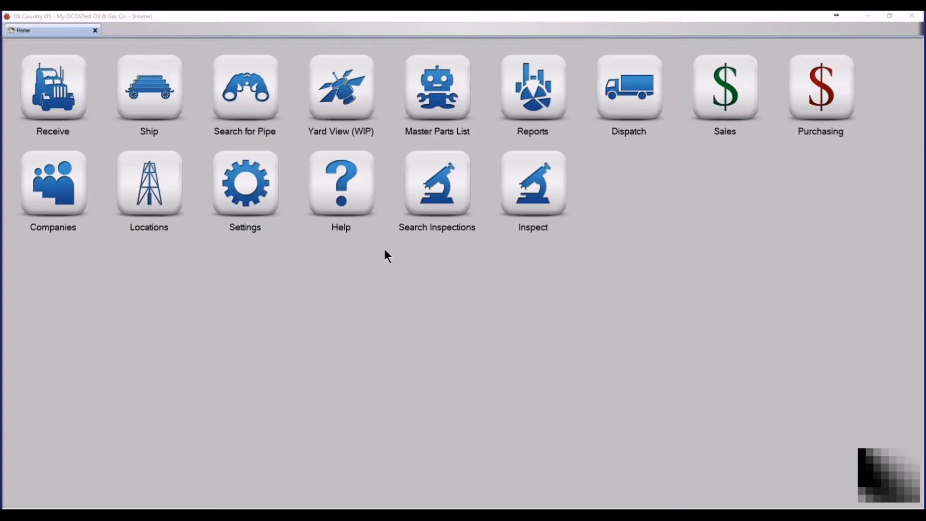
Start an outbound truck with CONTROL-001 shipping from Test Yard 2 to Testco's Test Yard 1.
left_click(164, 93)
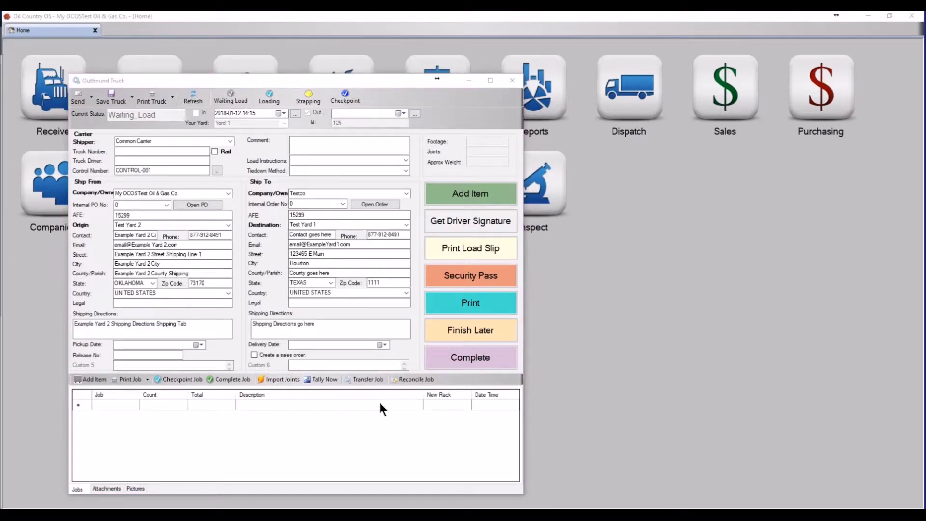
Transfer 25 joints from job 5184 onto the outbound truck by bulk joint count, creating job 5185.
left_click(461, 204)
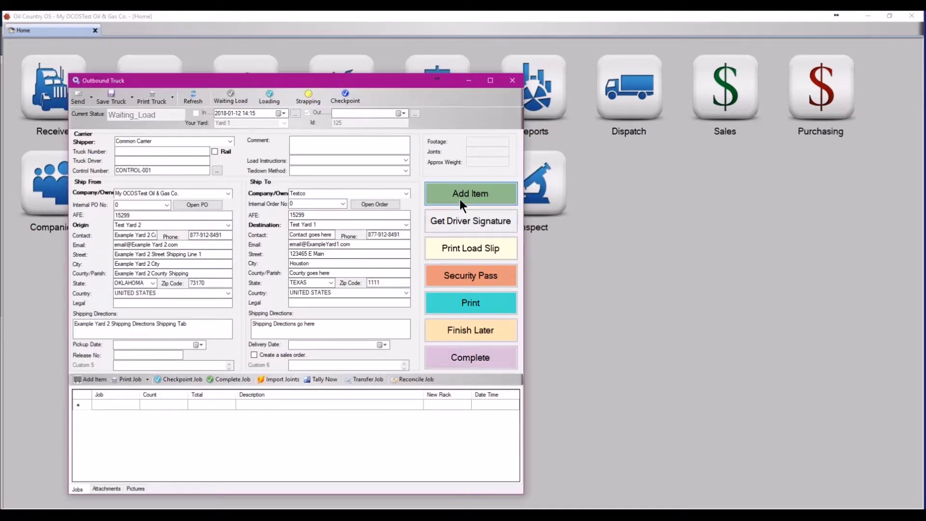
left_click(460, 202)
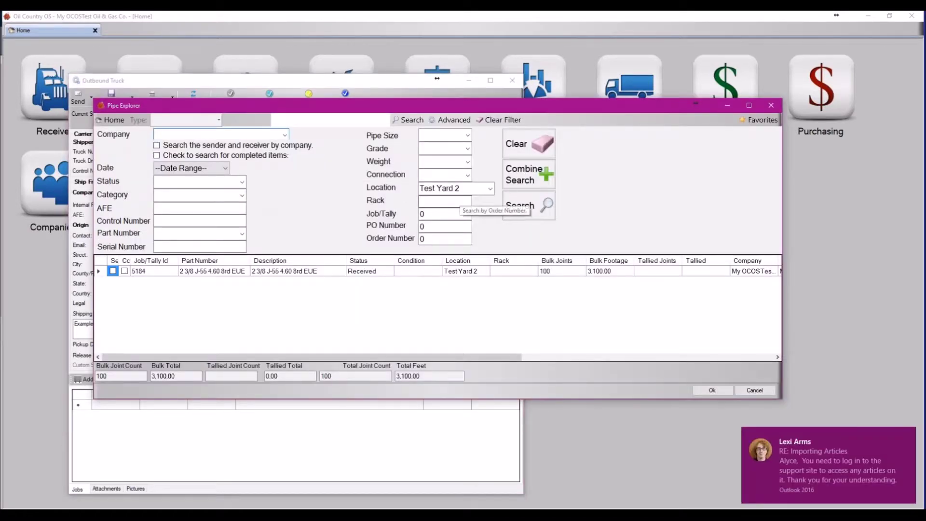
left_click(158, 271)
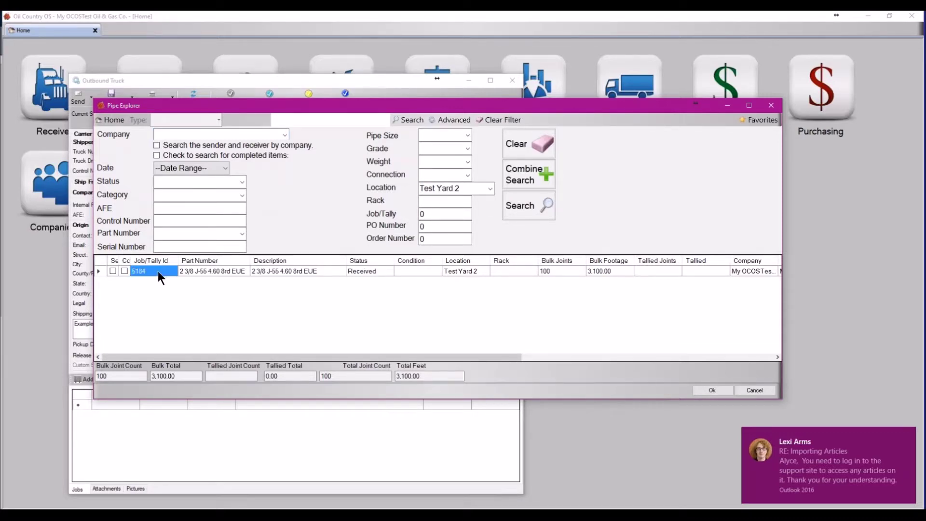
double_click(158, 271)
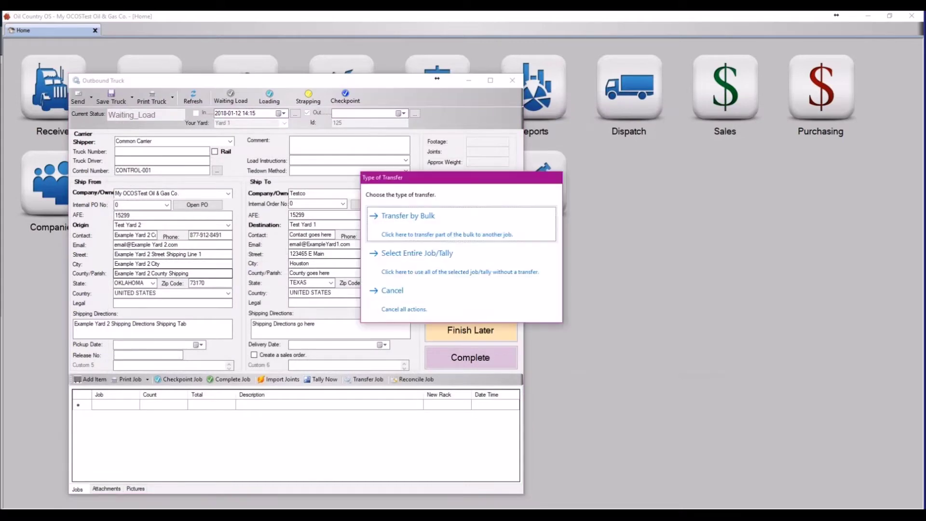
left_click(458, 217)
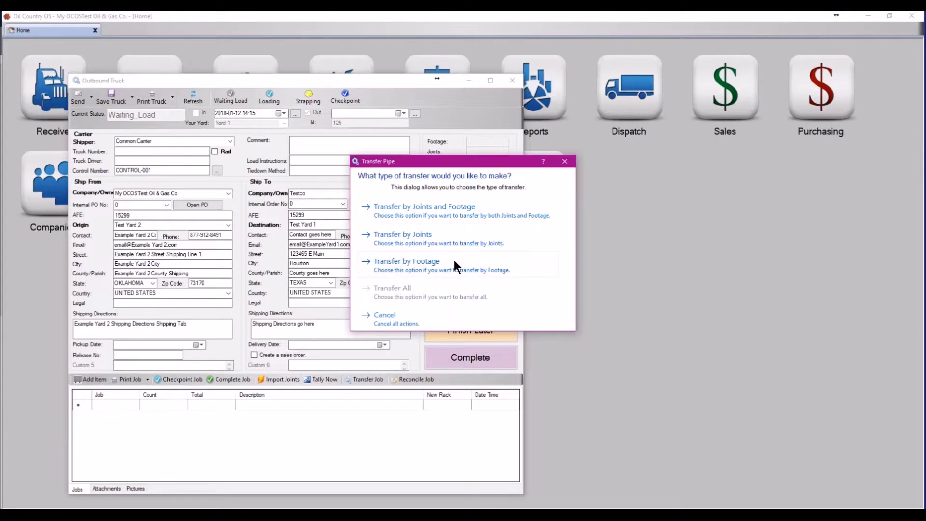
left_click(455, 241)
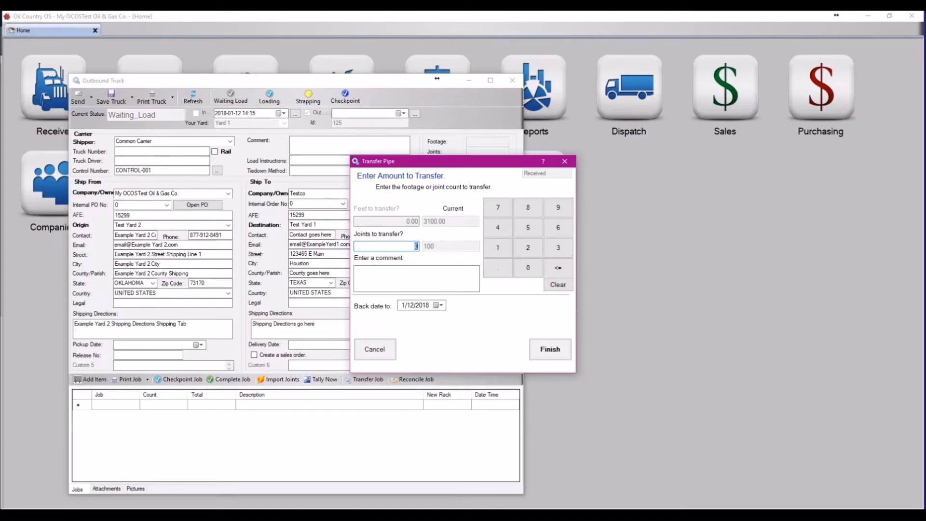
type("25")
left_click(414, 279)
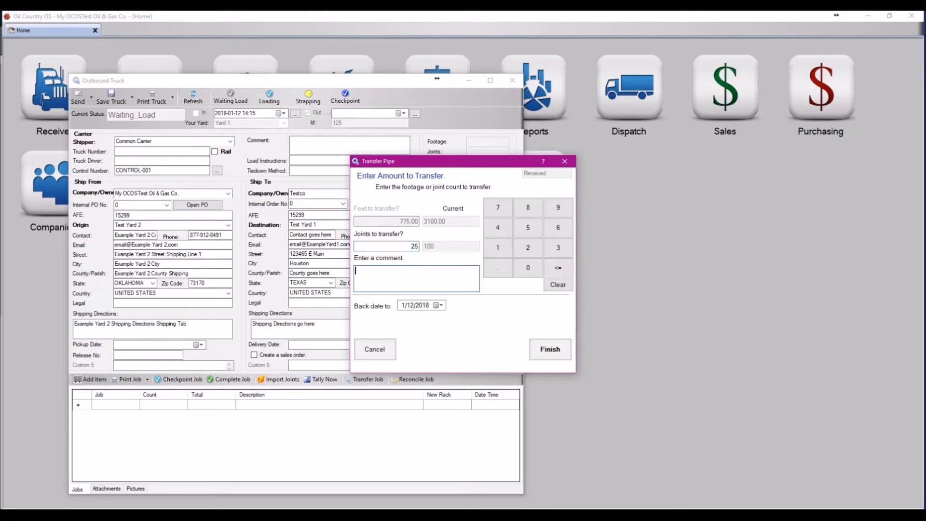
left_click(563, 356)
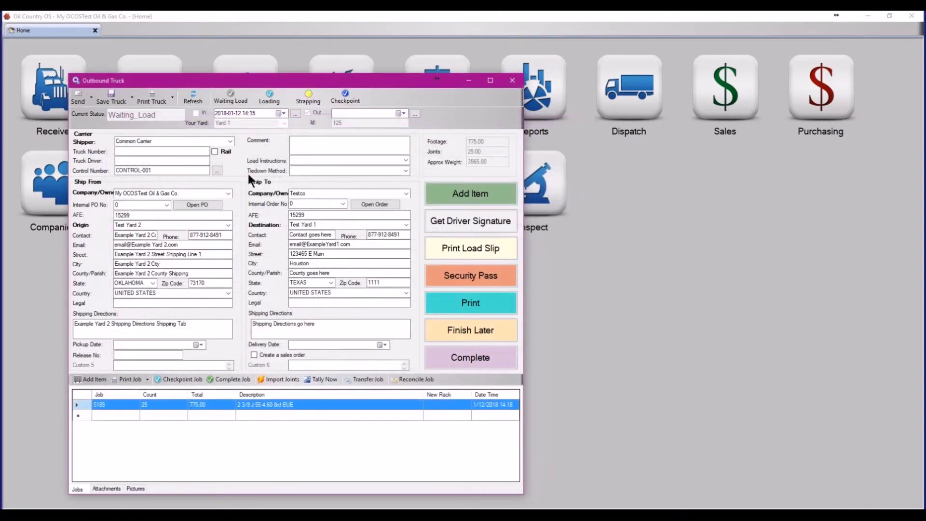
Clone the outbound truck into TruckLogs 126–128 and start adding pipe to TruckLog 128.
right_click(250, 169)
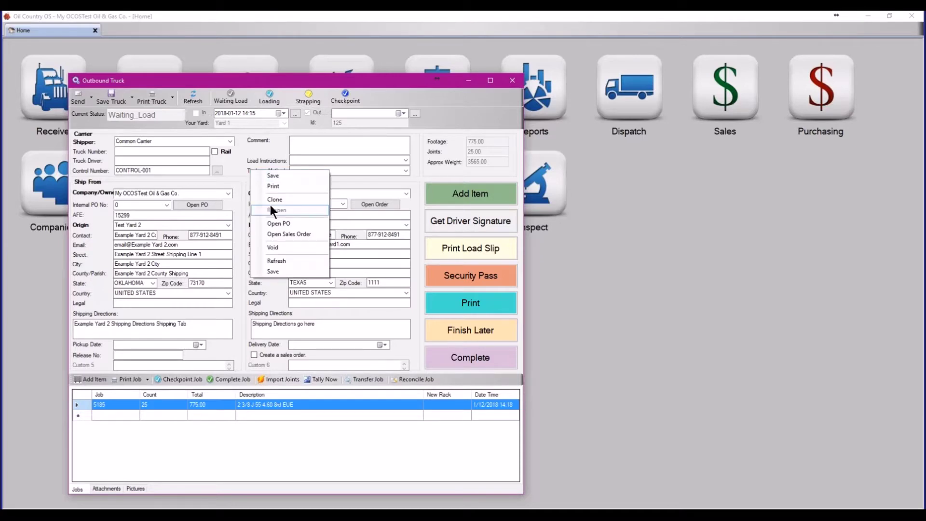
left_click(271, 200)
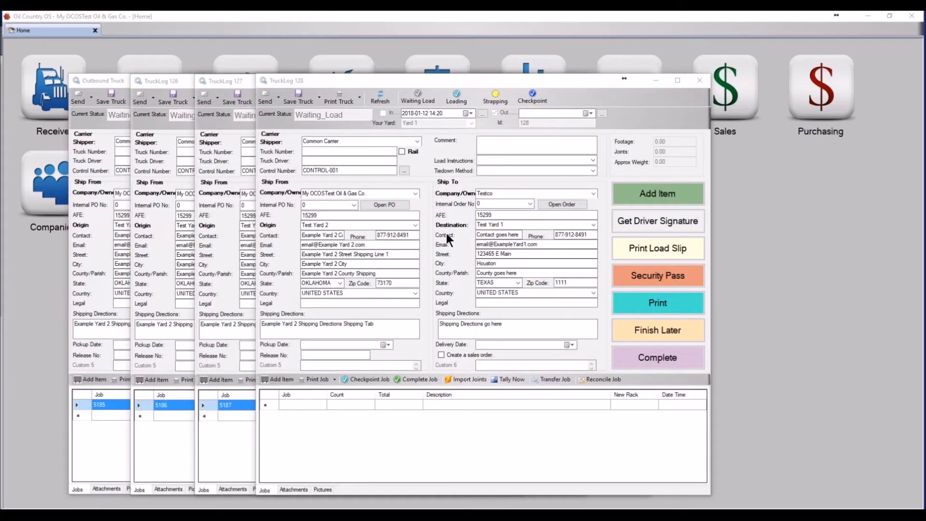
left_click(453, 233)
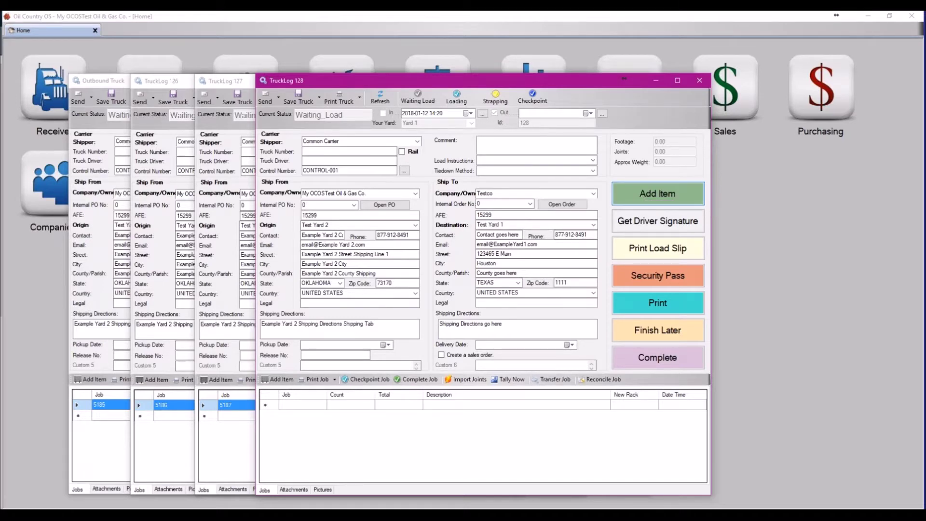
left_click(641, 196)
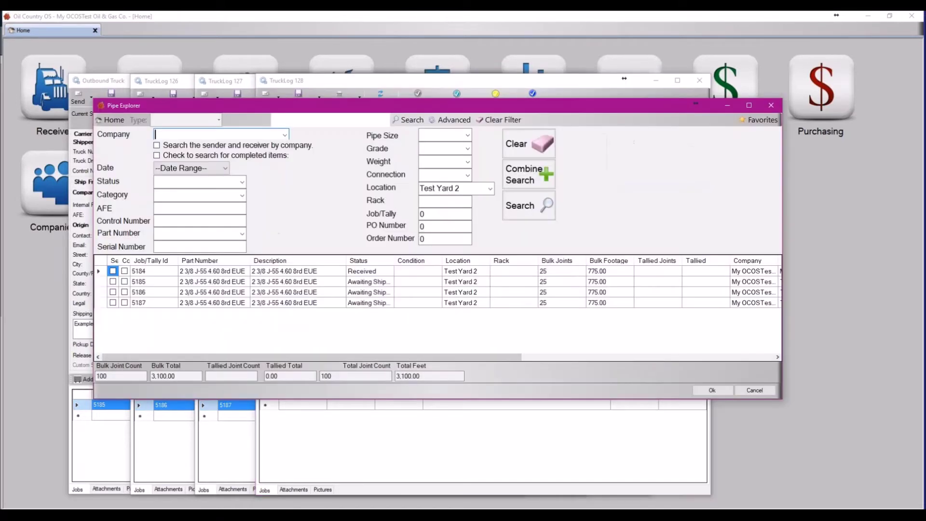
Load the entire job 5184 onto TruckLog 128: 25 joints, 775.00 ft.
double_click(168, 271)
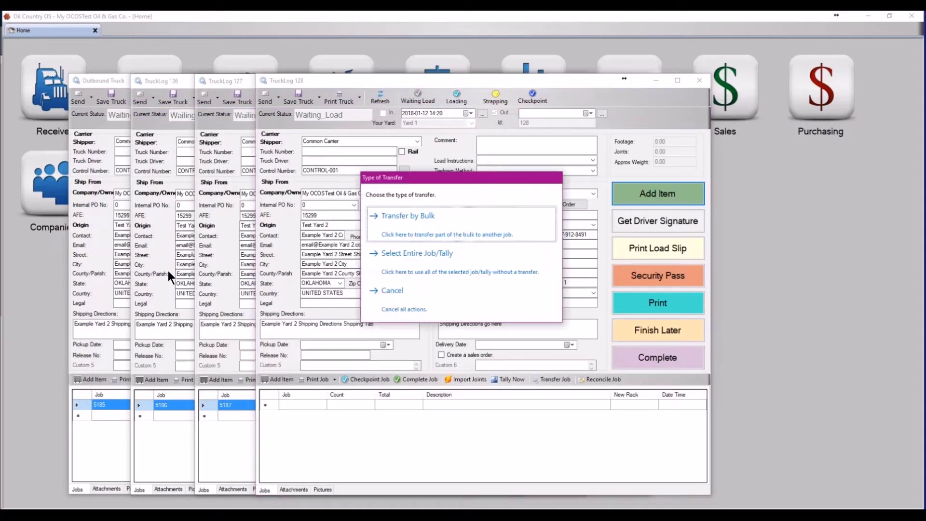
left_click(431, 264)
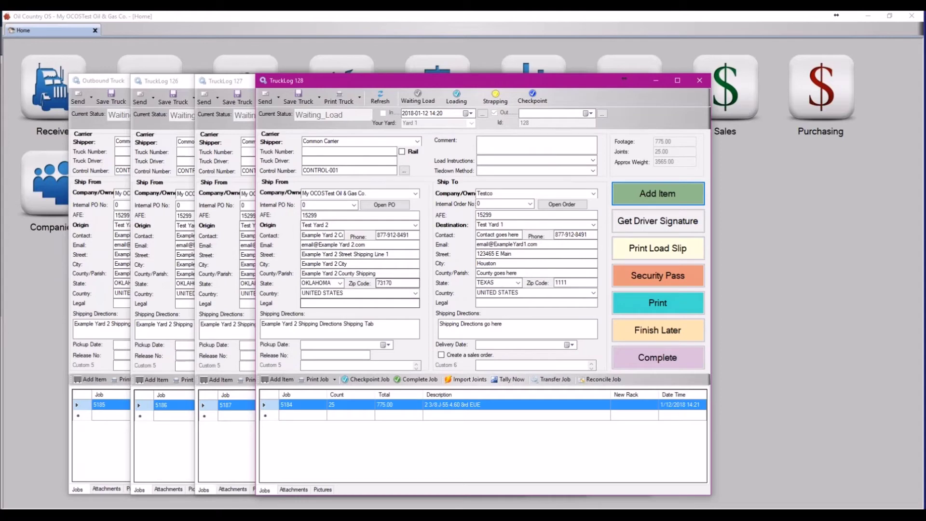
left_click(360, 98)
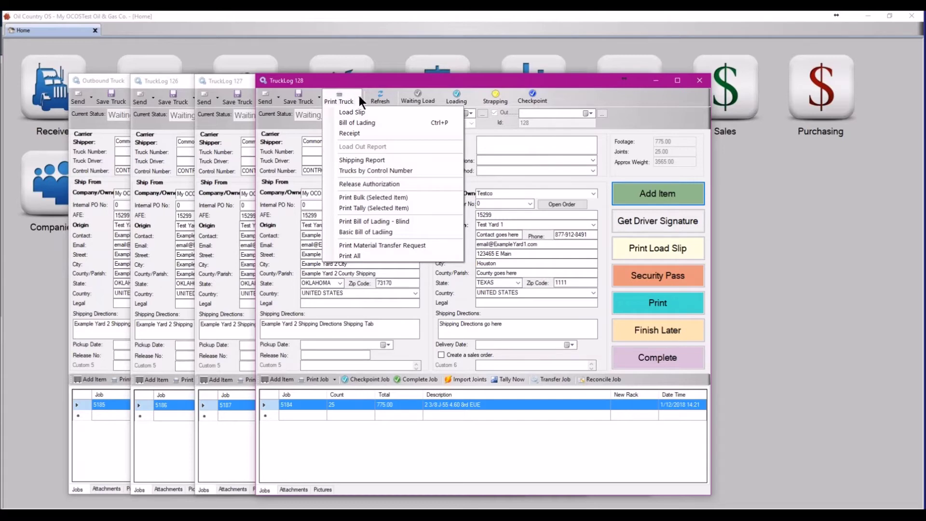
Print the Trucks by Control Number report for CONTROL-001 and review it full-screen.
left_click(360, 96)
left_click(361, 97)
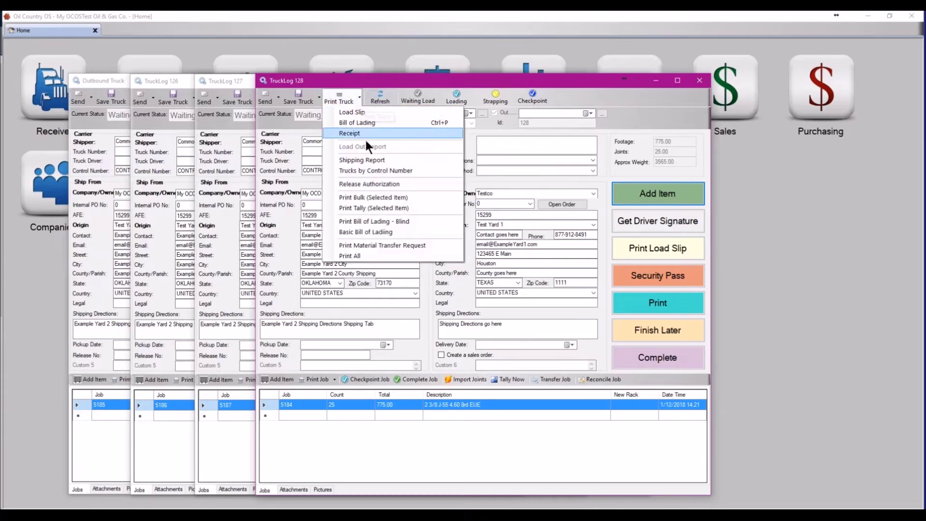
left_click(369, 169)
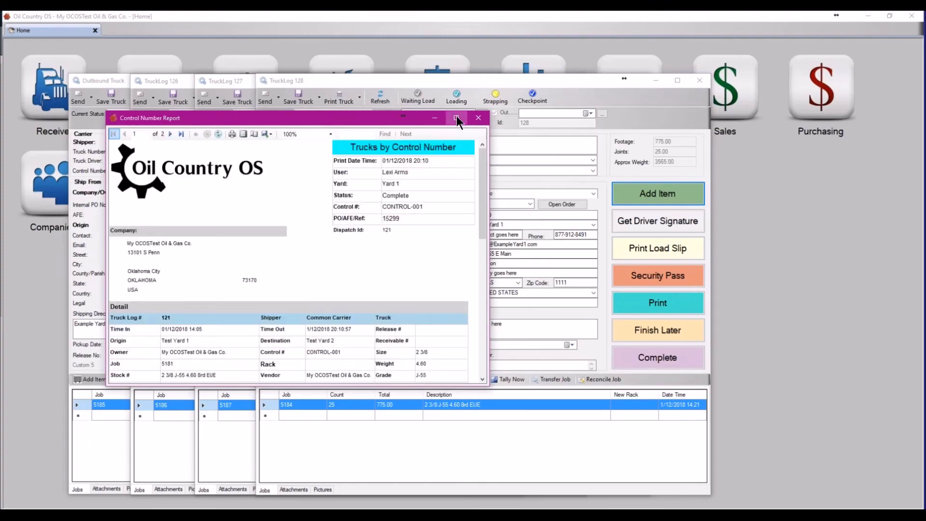
left_click(456, 118)
scroll(456, 123, "down", 10)
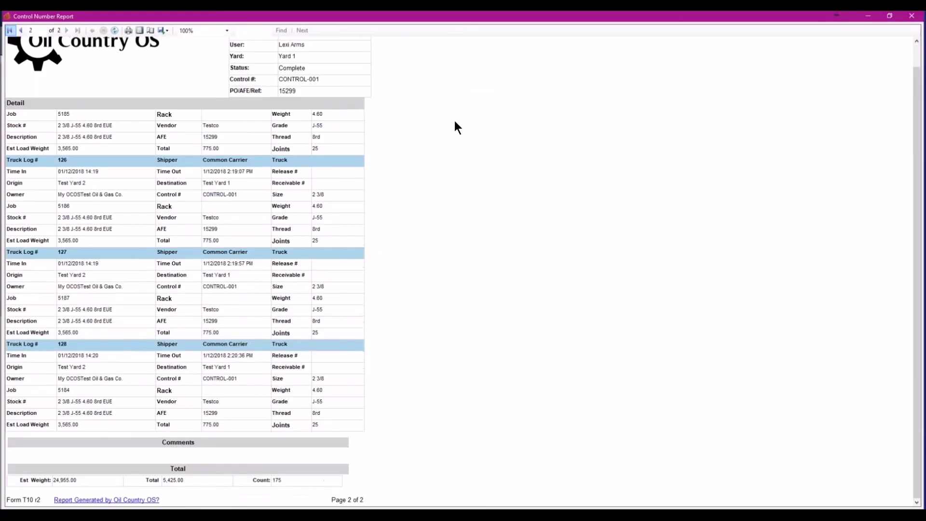
scroll(454, 121, "up", 1)
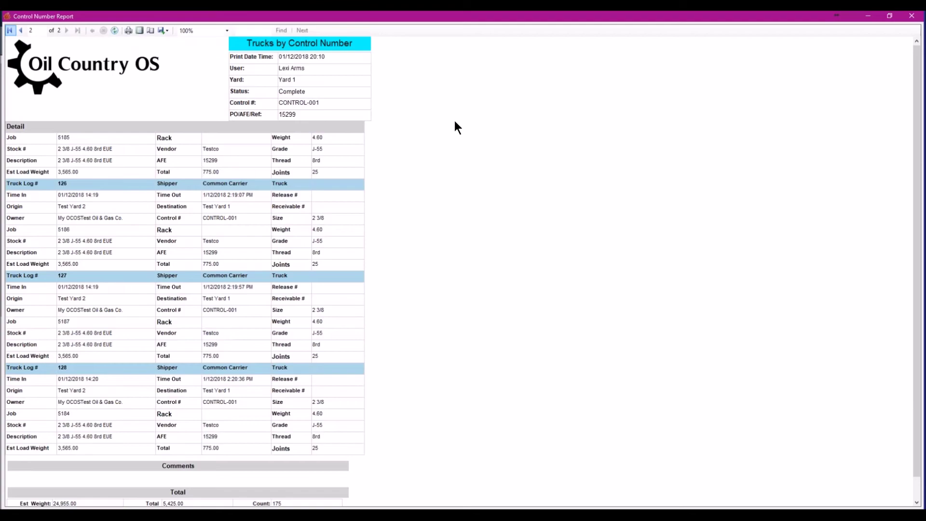
Close the report and complete TruckLog 128, finishing its jobs now.
left_click(911, 17)
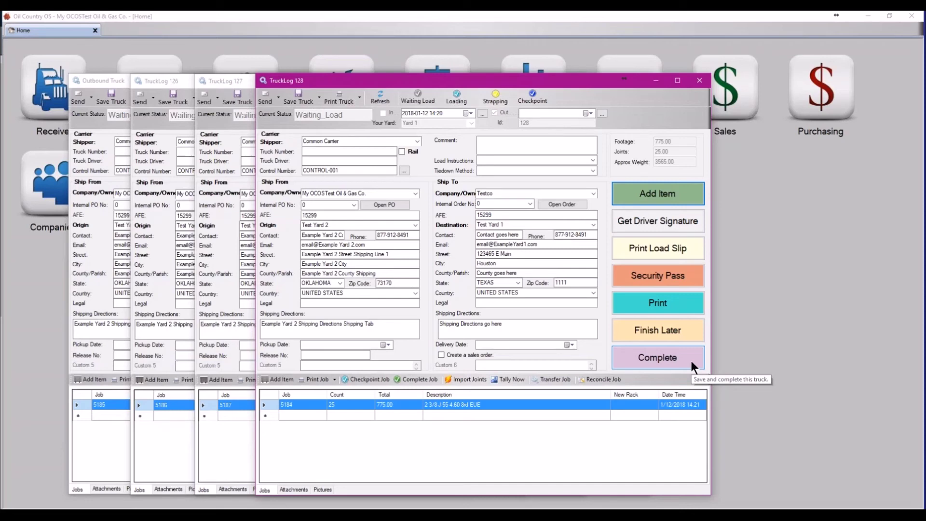
left_click(690, 360)
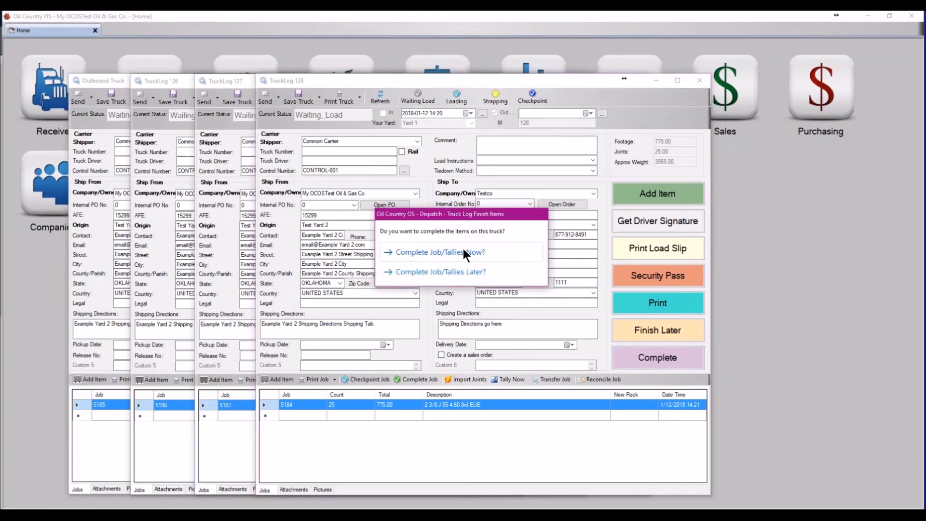
left_click(463, 252)
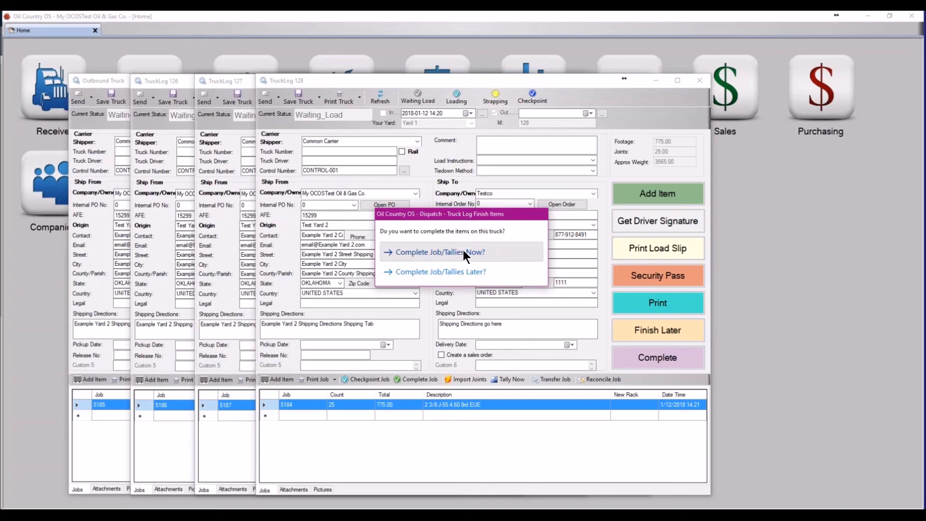